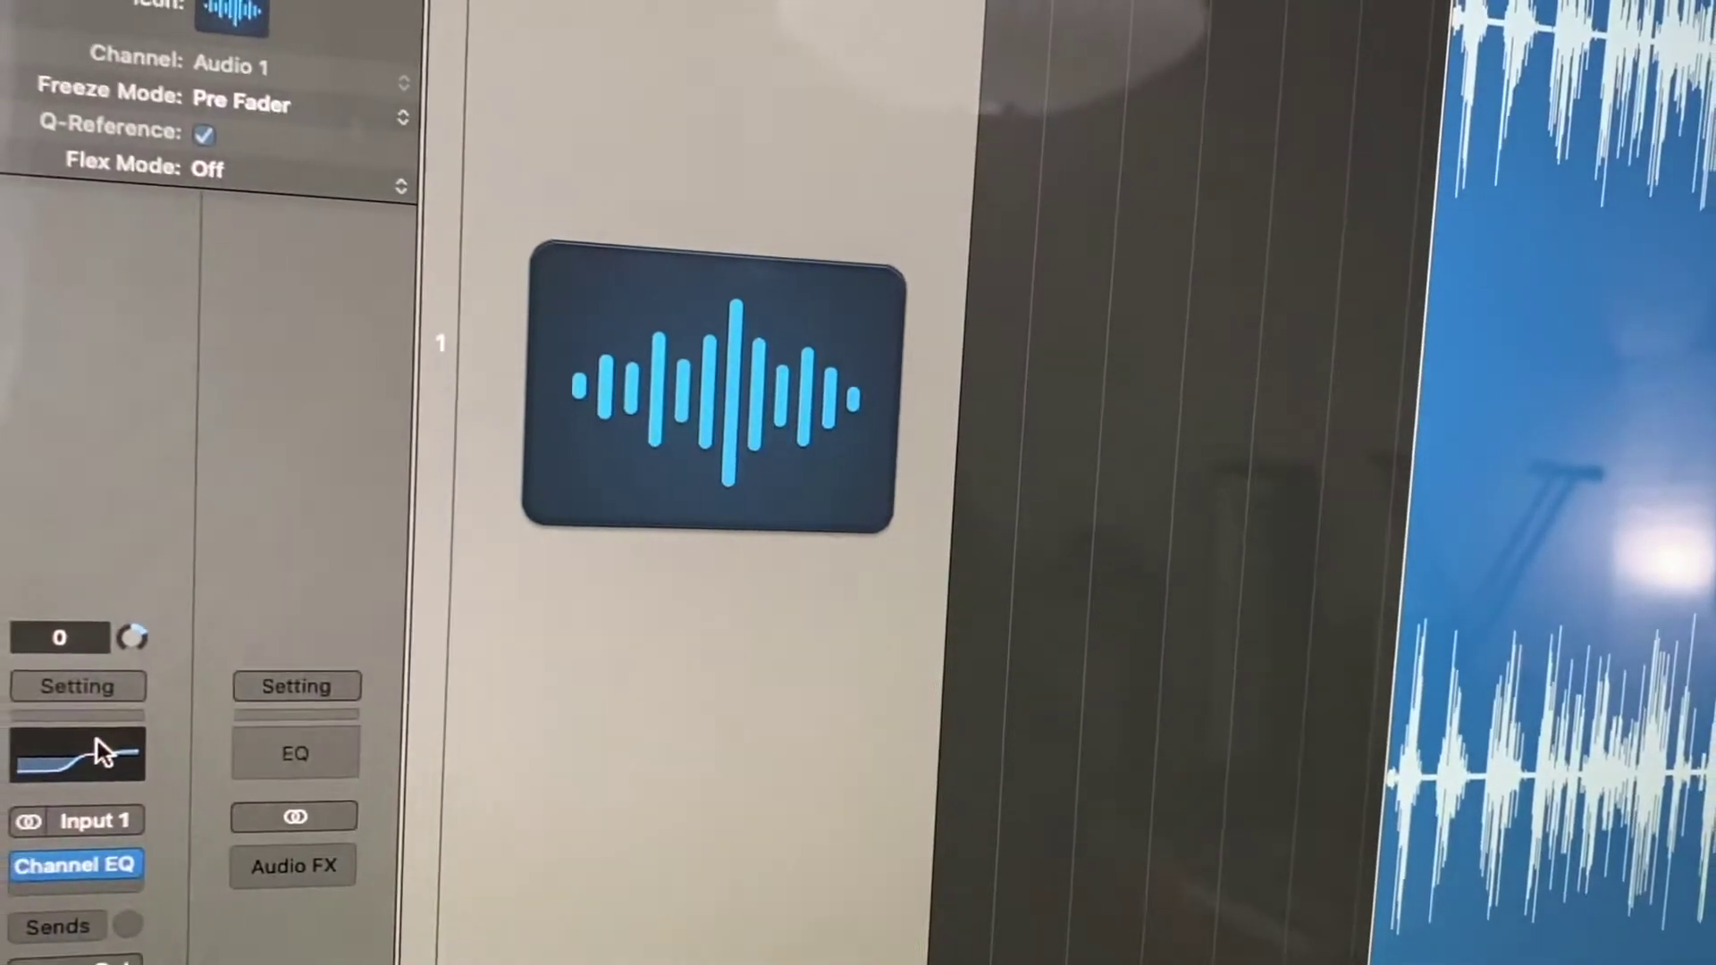
Step: Open the Channel EQ on the Audio 1 car-keys track to show its low-cut curve
click(202, 767)
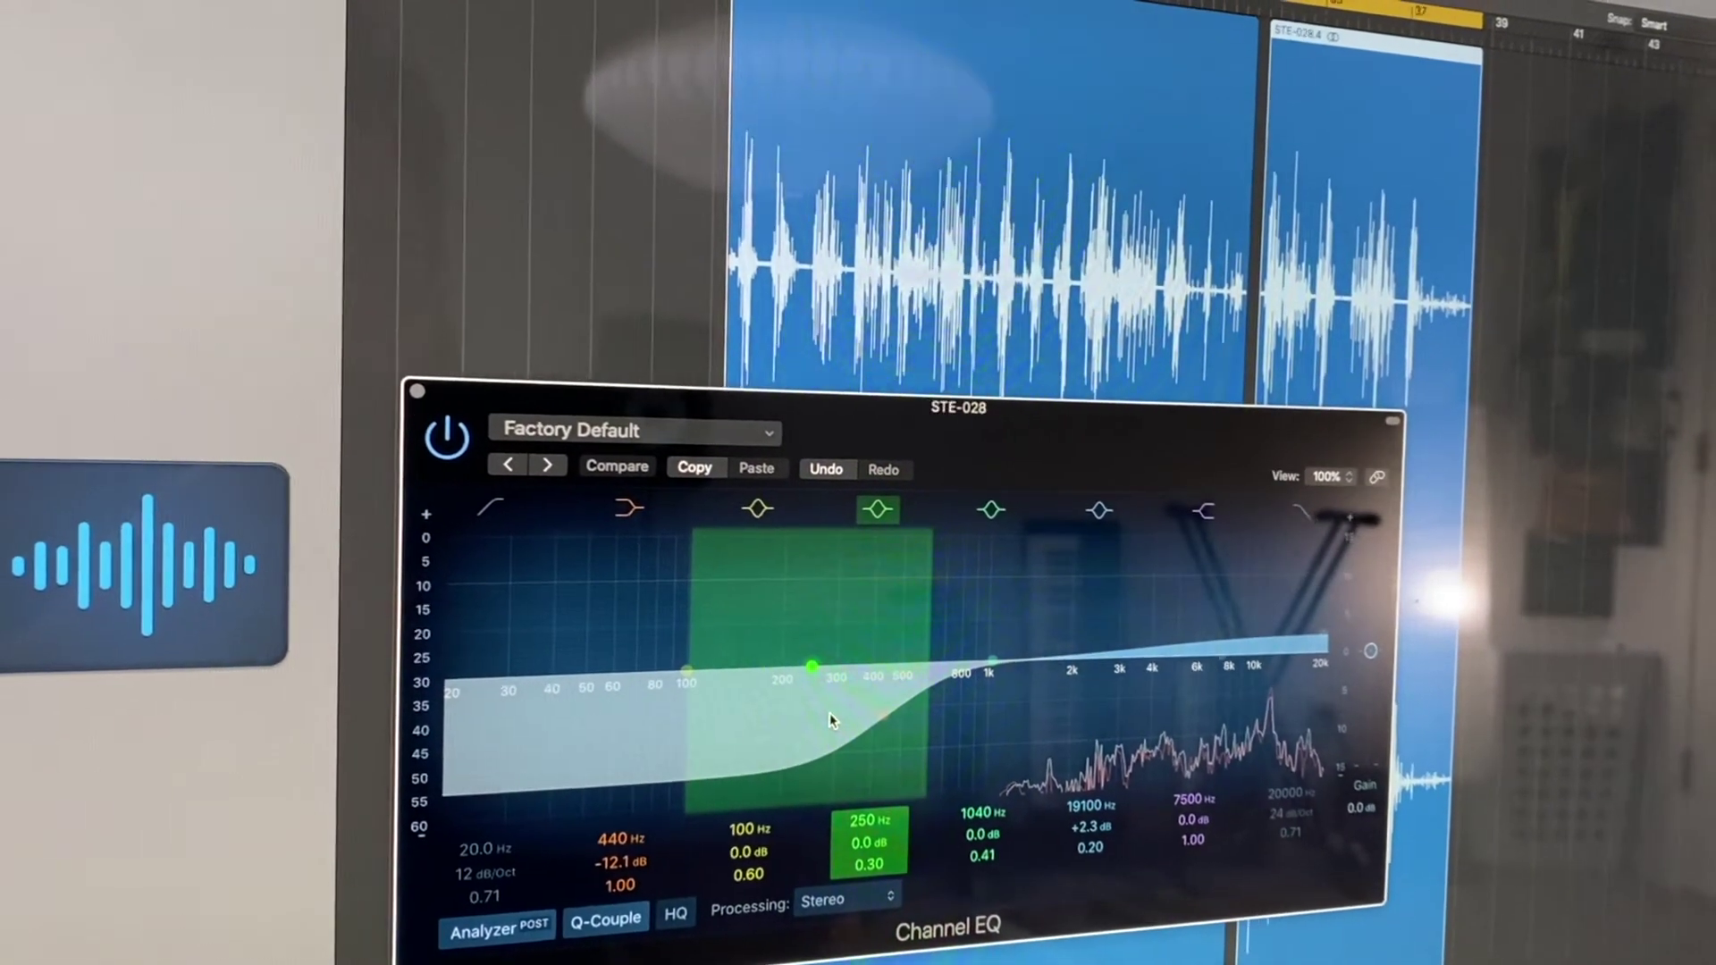
scroll(864, 713, down, 3)
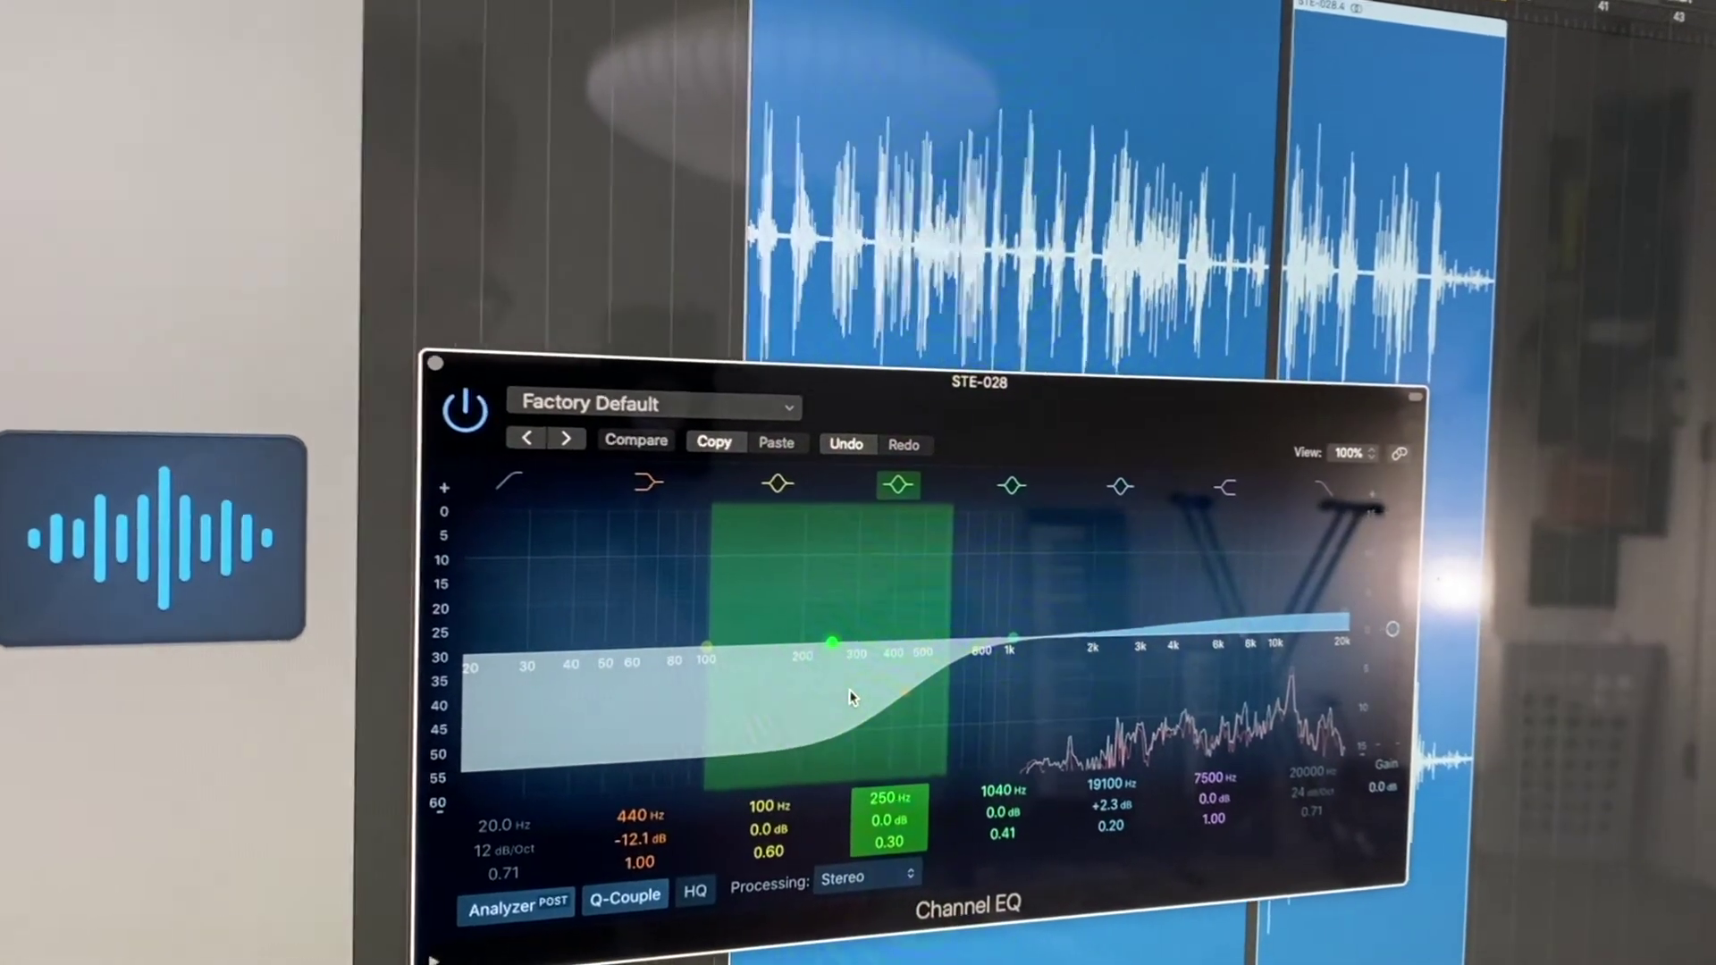